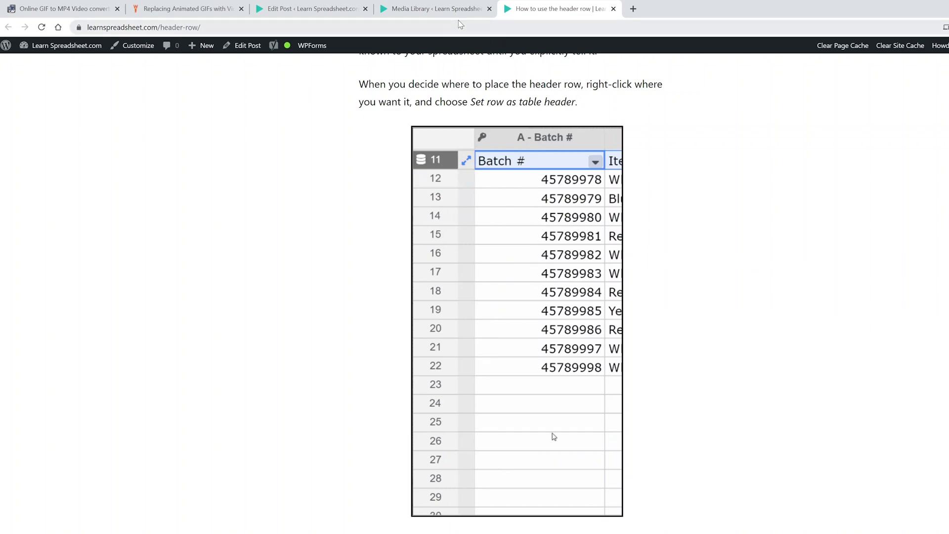
# Switch to the Media Library tab showing set-header-row.gif's attachment details.
pyautogui.click(429, 20)
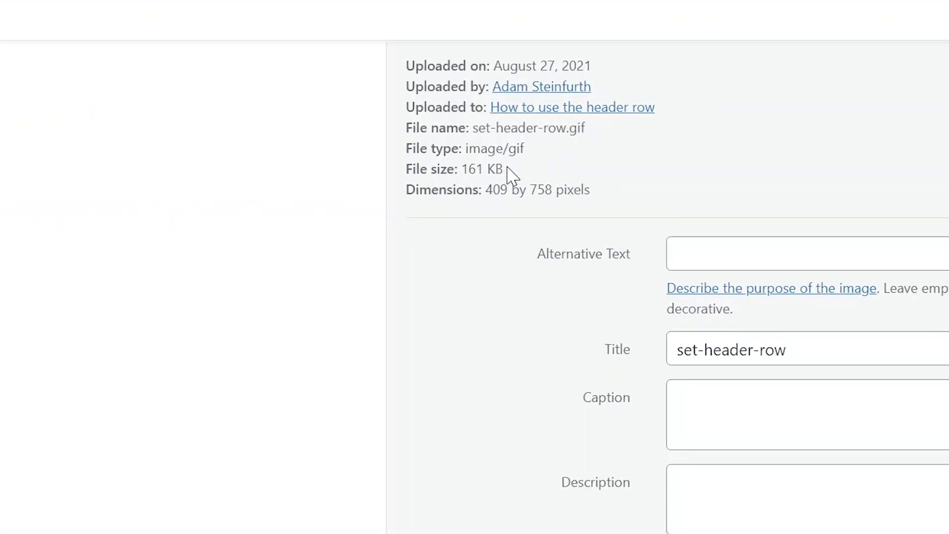
pyautogui.moveTo(508, 169); pyautogui.dragTo(468, 149)
pyautogui.click(513, 166)
pyautogui.moveTo(593, 133); pyautogui.dragTo(446, 128)
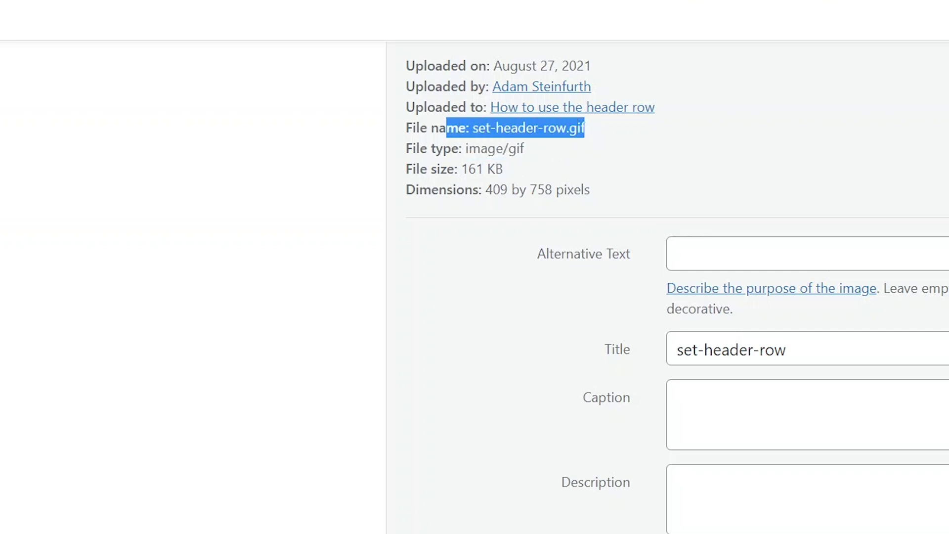
pyautogui.moveTo(520, 169); pyautogui.dragTo(440, 169)
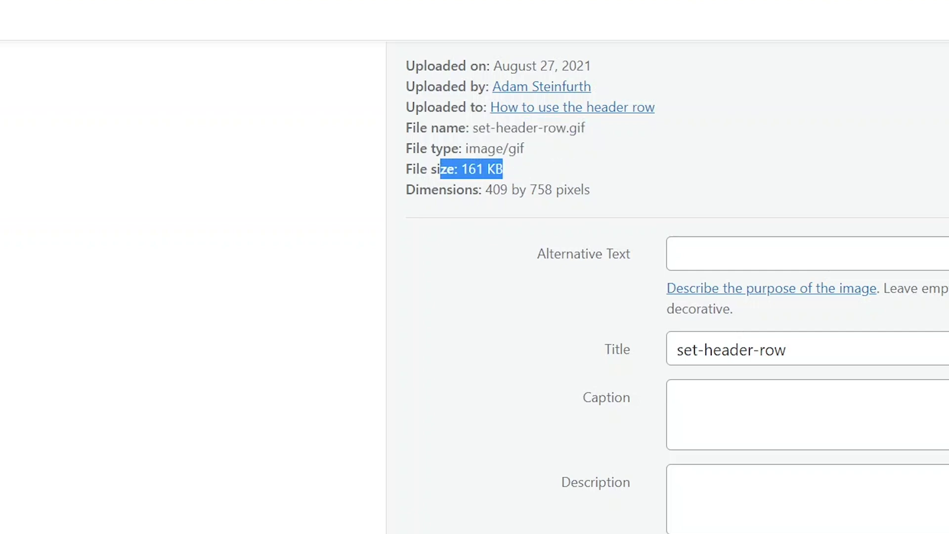
pyautogui.click(440, 169)
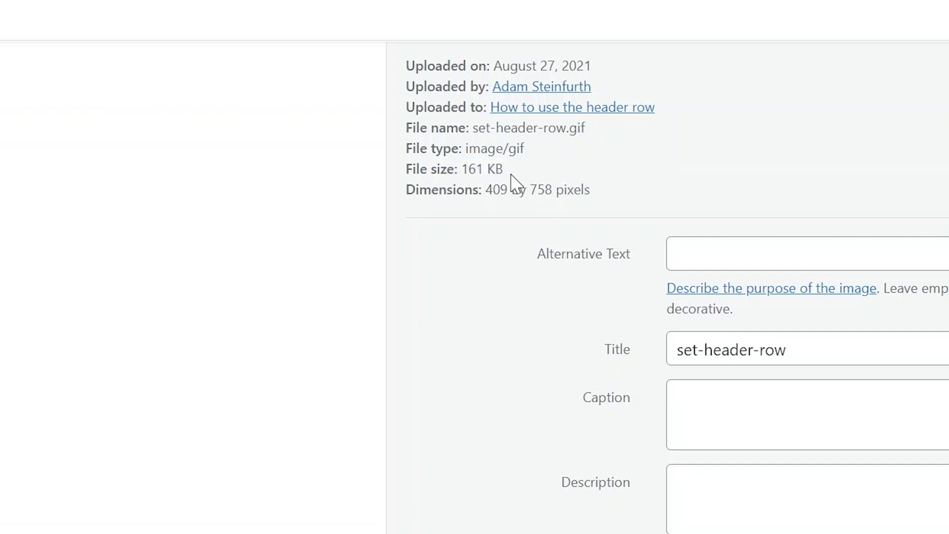
pyautogui.moveTo(506, 171); pyautogui.dragTo(461, 169)
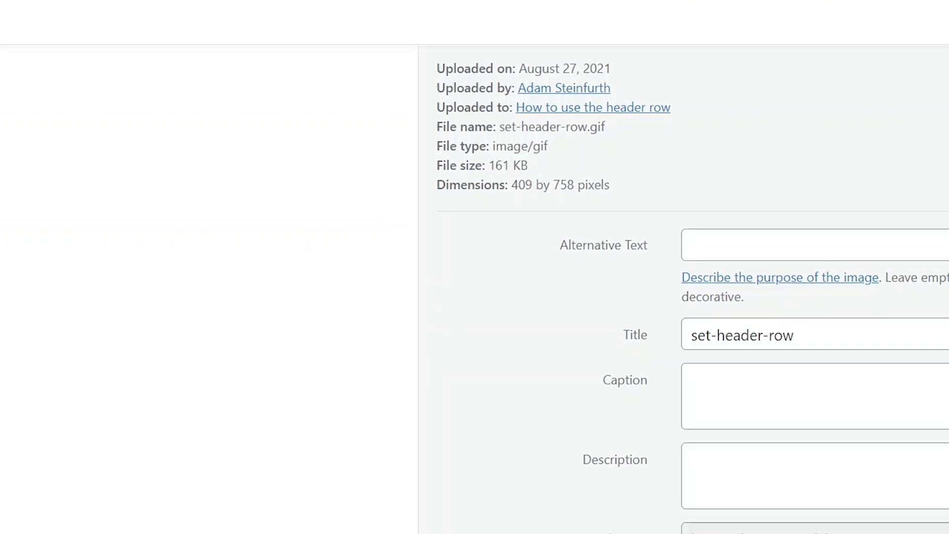
# Save set-header-row.gif to the Desktop with Save image as, then return to Chrome.
pyautogui.rightClick(381, 190)
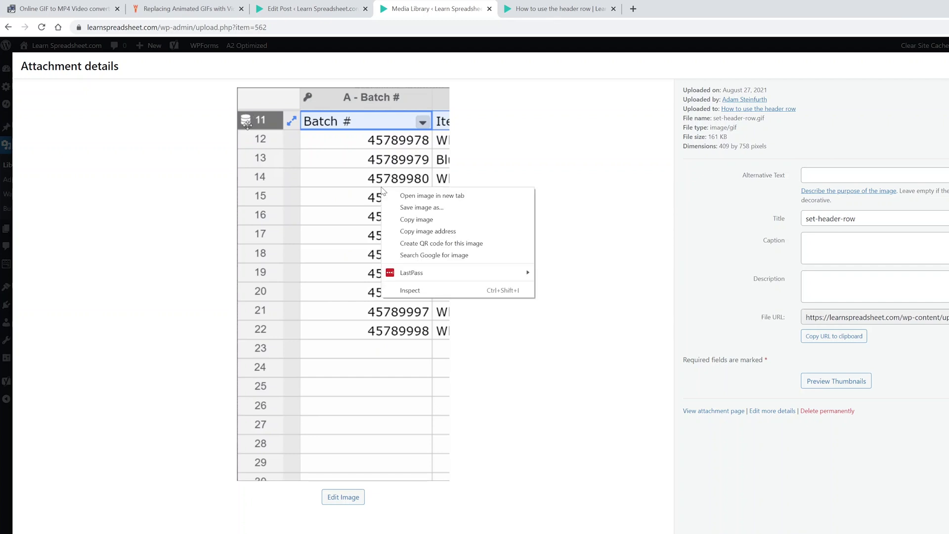
pyautogui.click(409, 208)
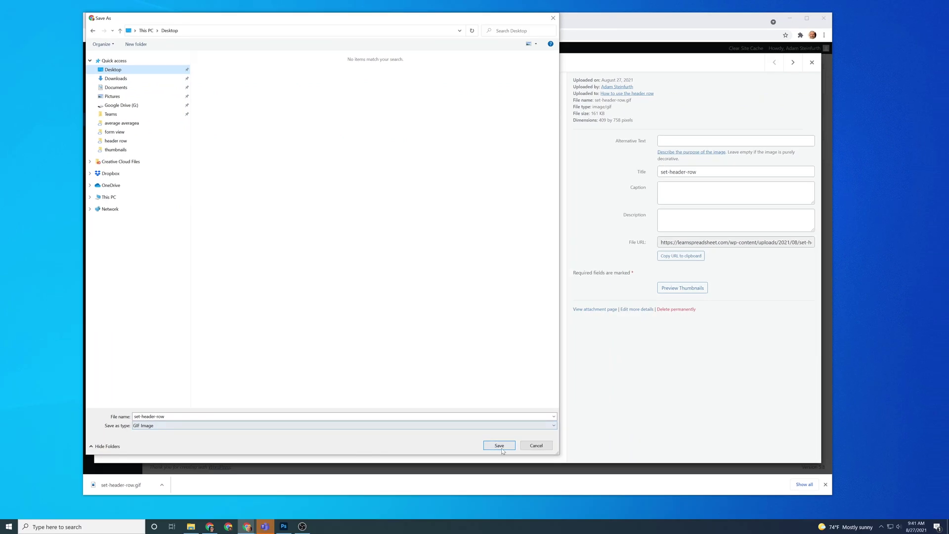
pyautogui.click(502, 449)
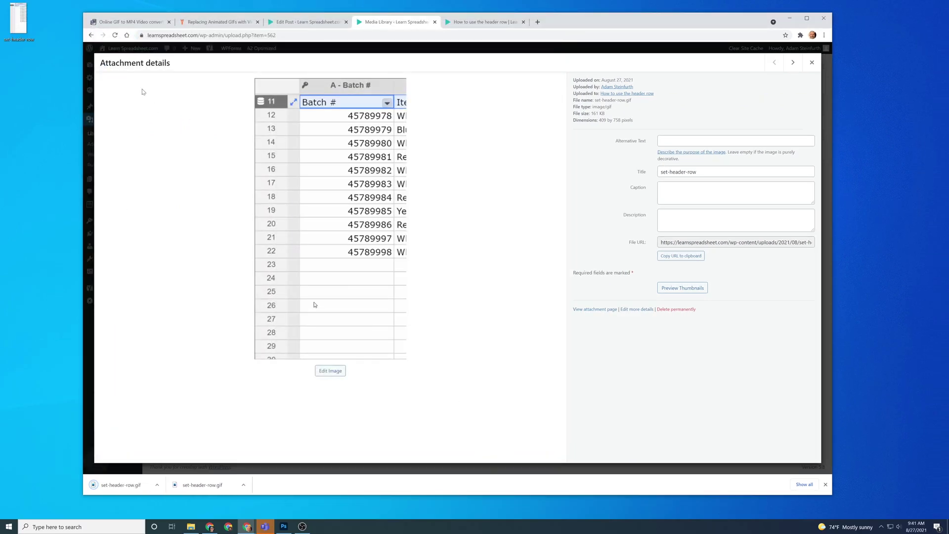
pyautogui.moveTo(18, 20); pyautogui.dragTo(48, 93)
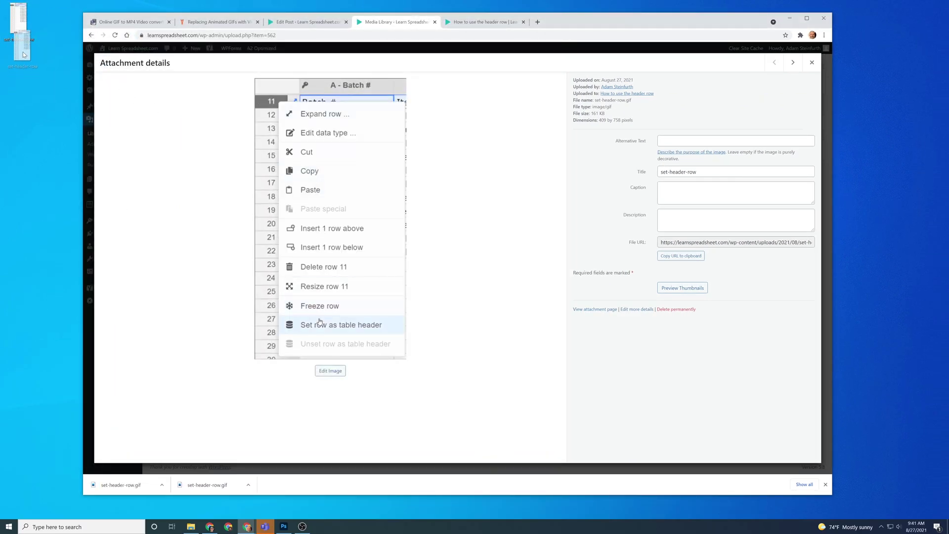
pyautogui.click(98, 84)
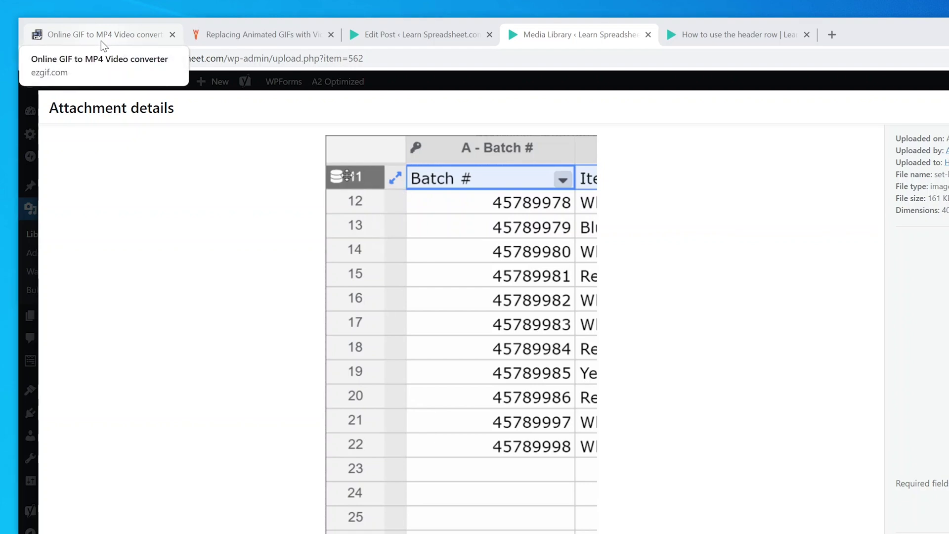
# Upload set-header-row.gif from the Desktop into ezgif's GIF to MP4 converter.
pyautogui.click(101, 34)
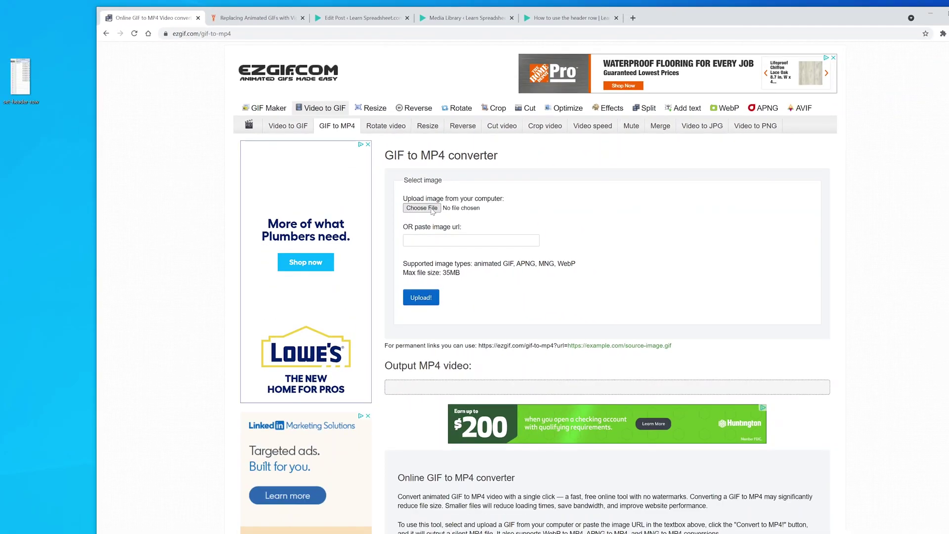
pyautogui.click(527, 323)
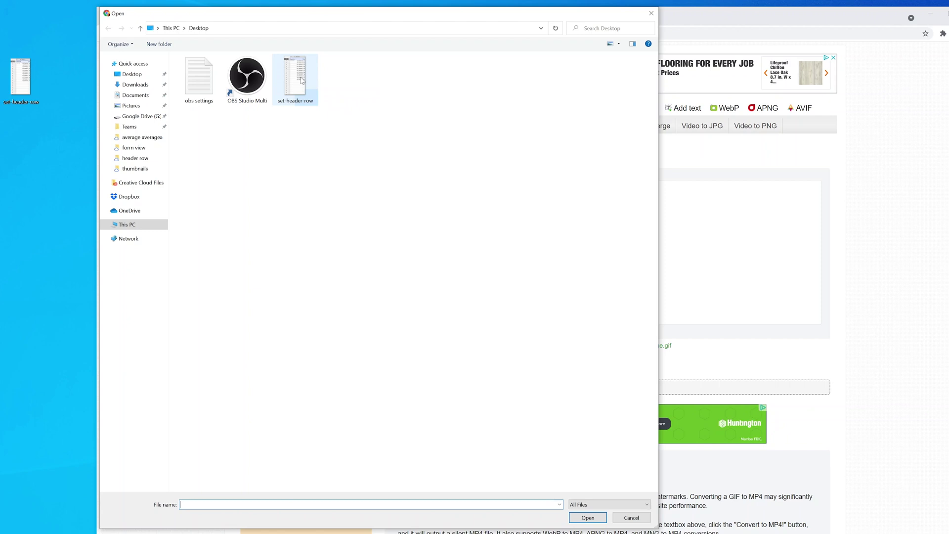
pyautogui.click(302, 80)
pyautogui.click(588, 520)
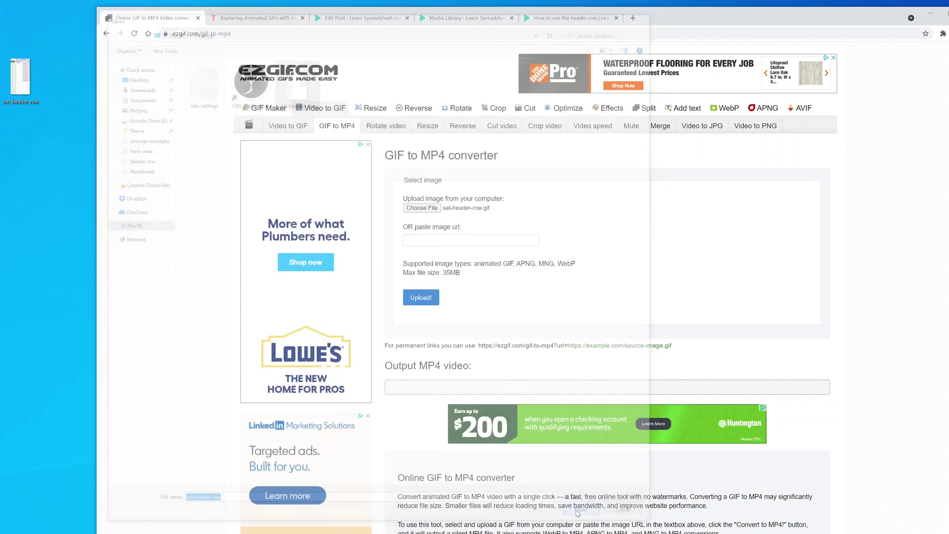
pyautogui.click(421, 298)
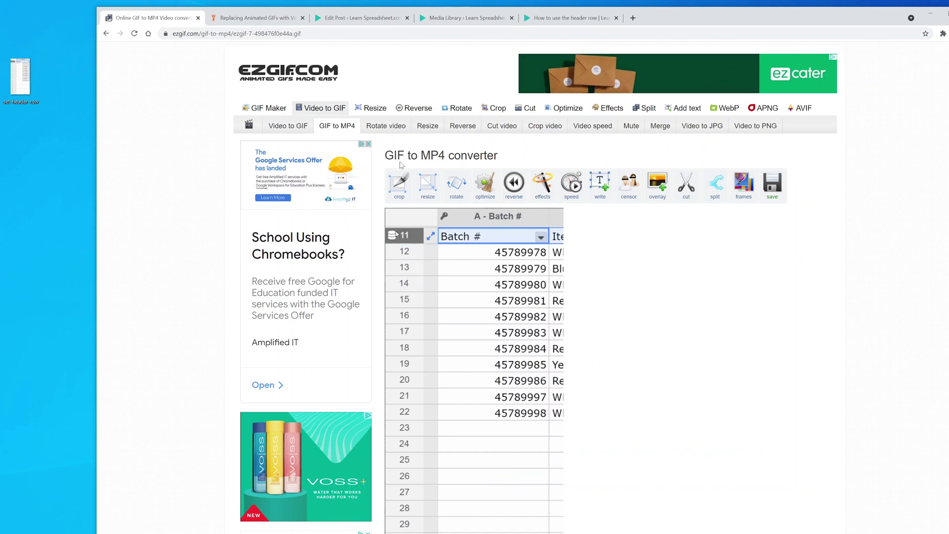
# Convert the uploaded GIF to MP4 with Convert GIF to MP4!
pyautogui.scroll(-3, 401, 346)
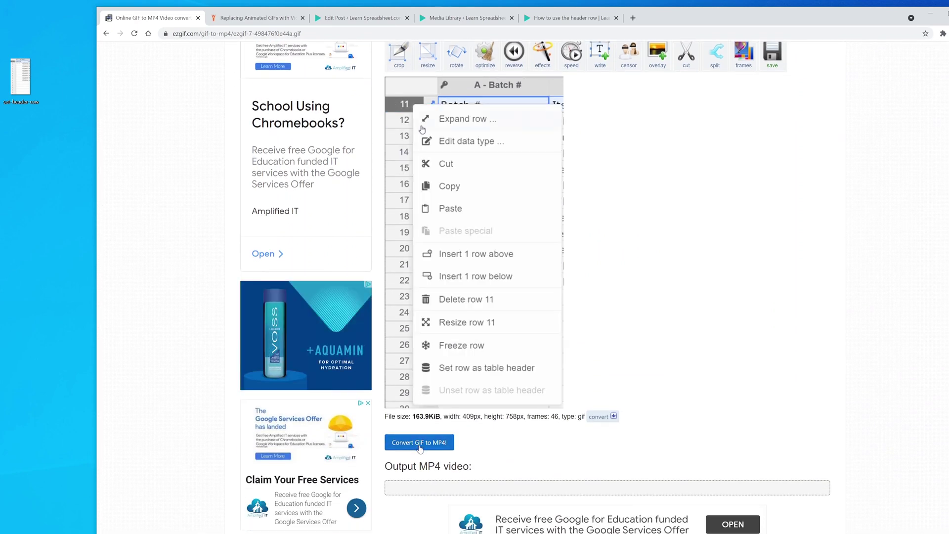
pyautogui.click(419, 443)
pyautogui.scroll(-4, 551, 407)
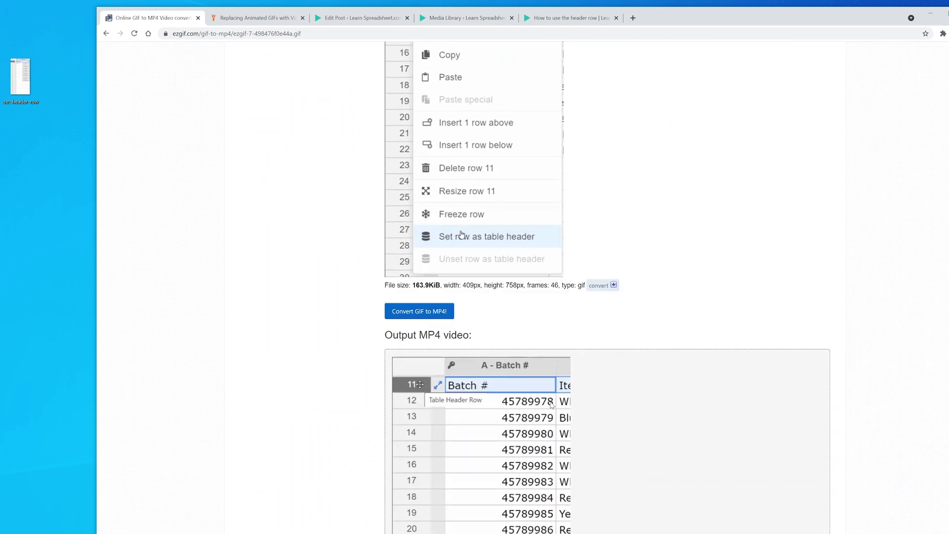
pyautogui.scroll(-5, 554, 408)
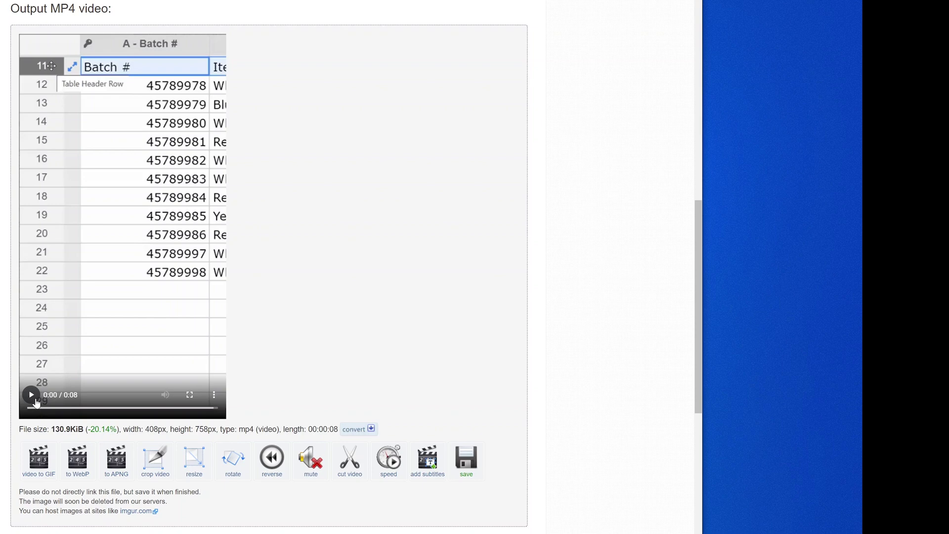
# Play and pause the 8-second MP4 preview and check its 130.9 KiB file size.
pyautogui.click(31, 395)
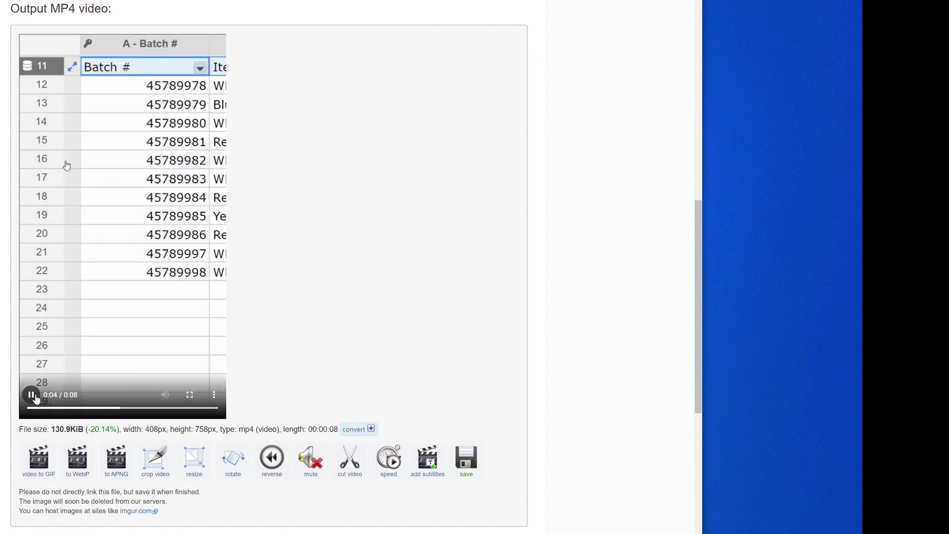
pyautogui.click(31, 395)
pyautogui.moveTo(51, 429); pyautogui.dragTo(60, 430)
pyautogui.press('F5')
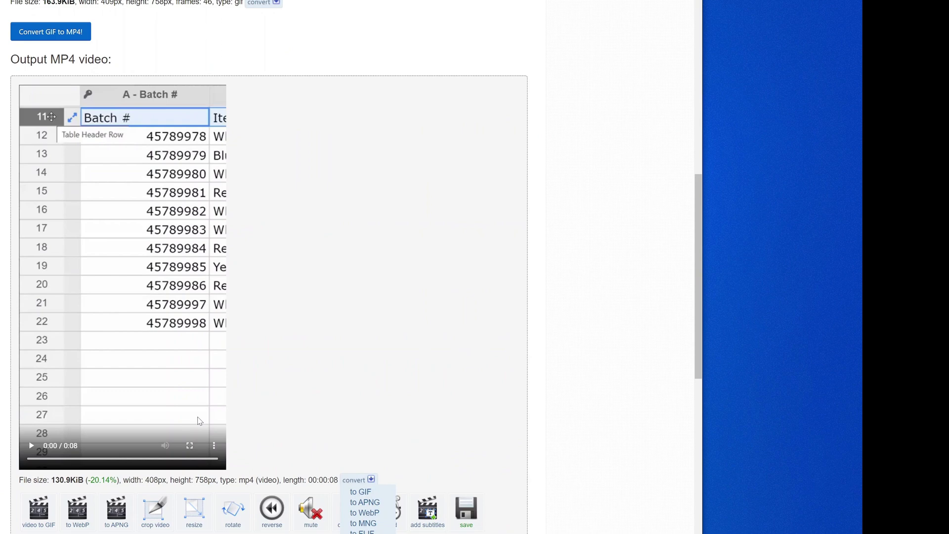
# Save the converted video to the Desktop as set-header-row, type MP4 Video File.
pyautogui.rightClick(132, 279)
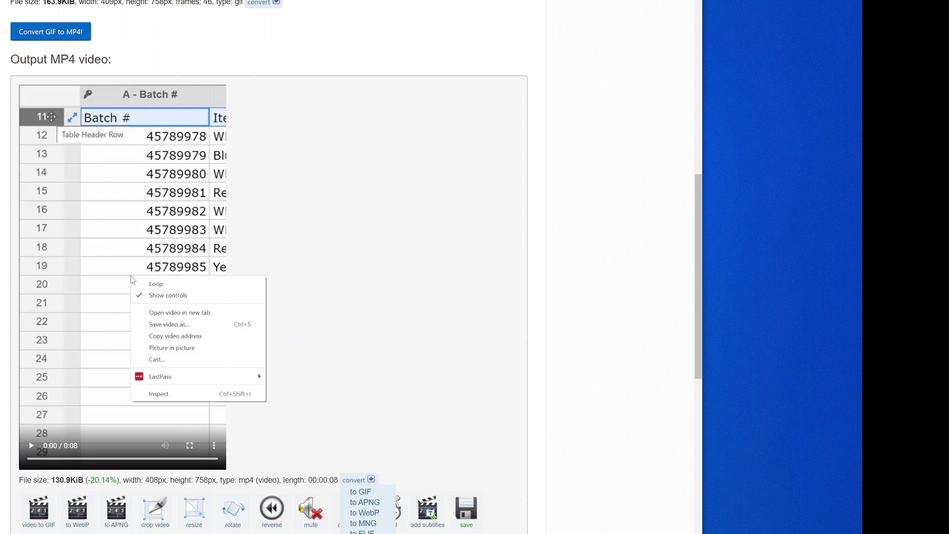
pyautogui.click(163, 326)
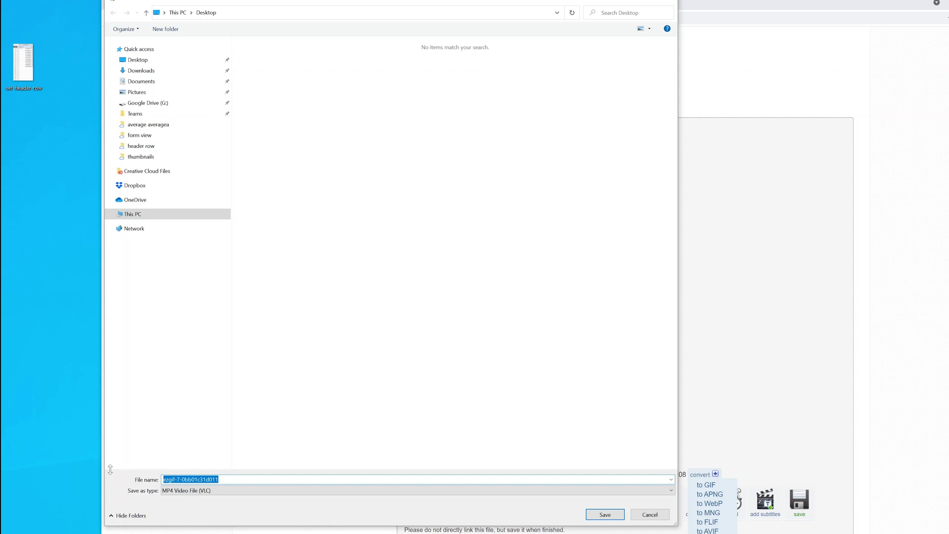
pyautogui.write('set-header-row')
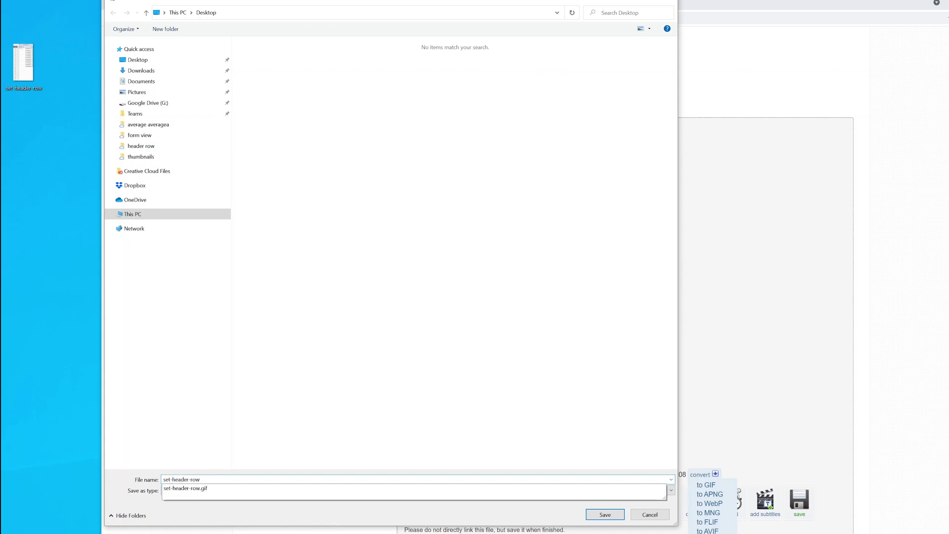
pyautogui.click(307, 516)
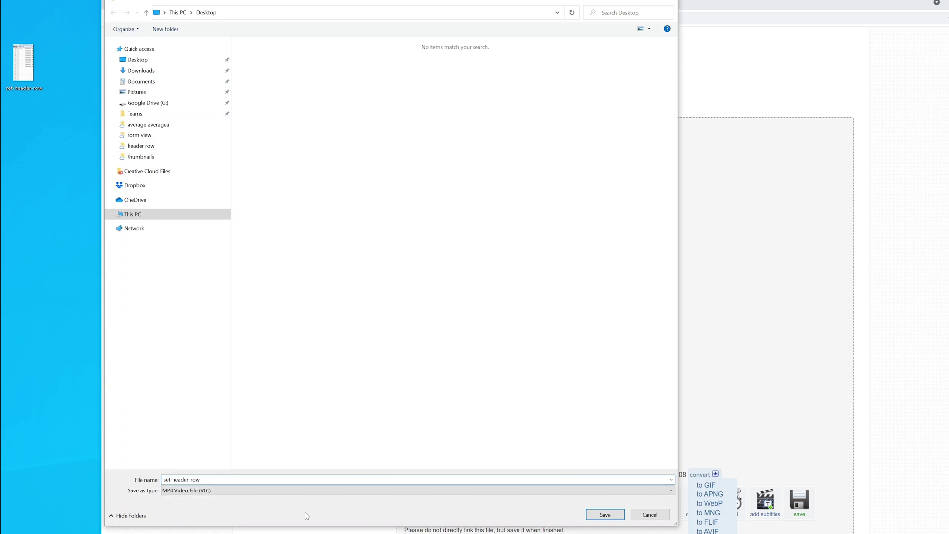
pyautogui.click(605, 515)
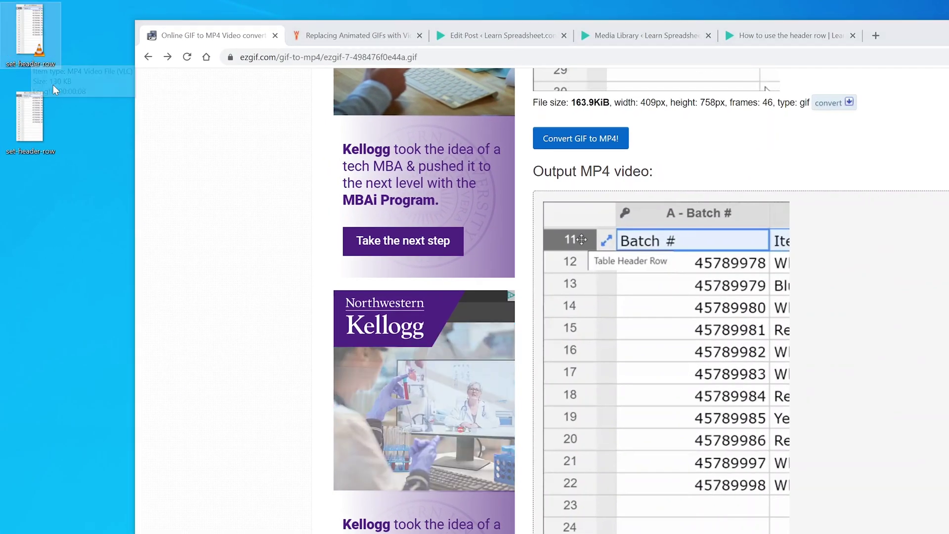
# Keep the saved MP4's name unchanged and switch to the published header-row article.
pyautogui.click(52, 59)
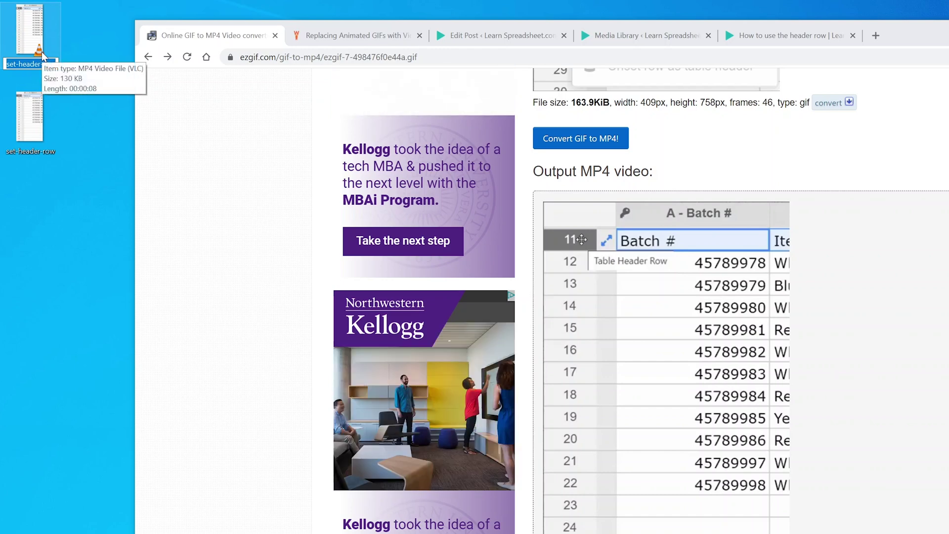
pyautogui.press('Escape')
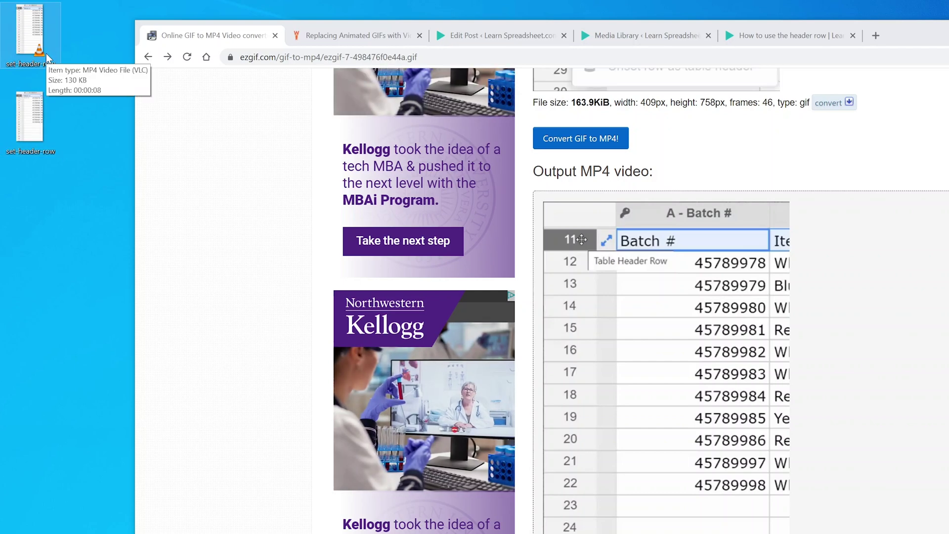
pyautogui.click(791, 35)
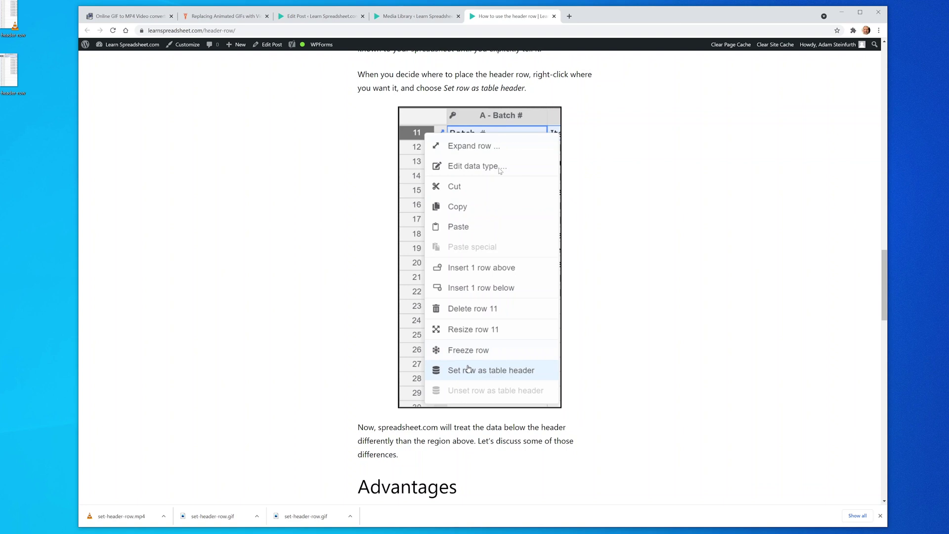
# Edit the 'How to use the header row' post and select its context-menu GIF block.
pyautogui.scroll(-3, 501, 171)
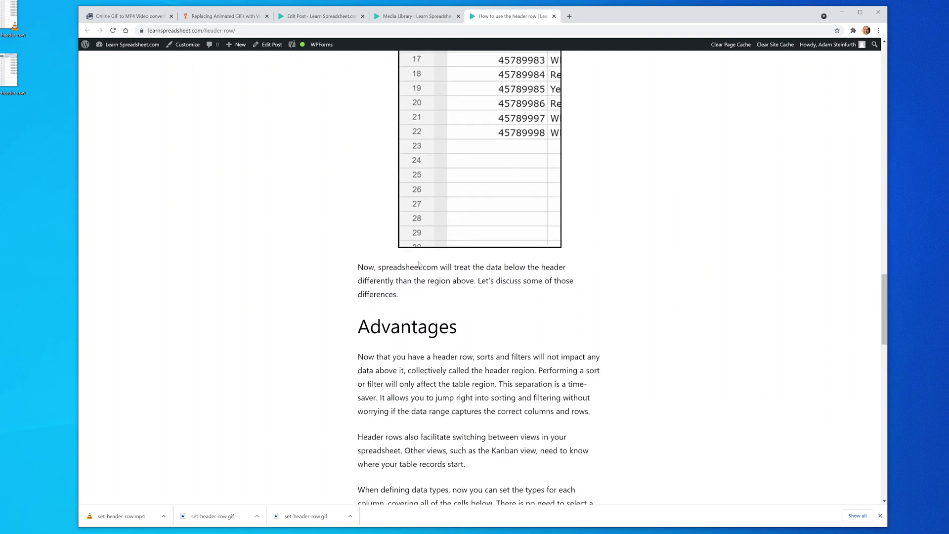
pyautogui.click(270, 46)
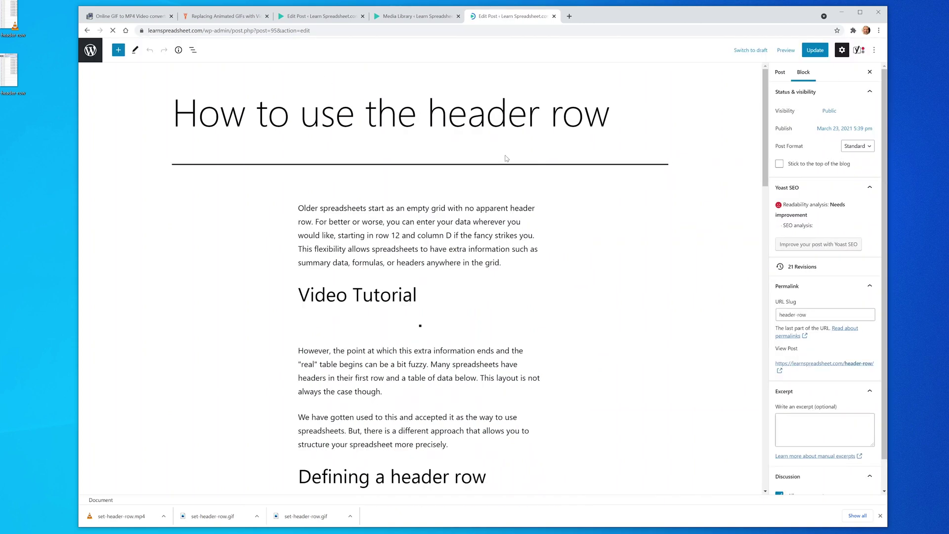
pyautogui.scroll(-15, 480, 311)
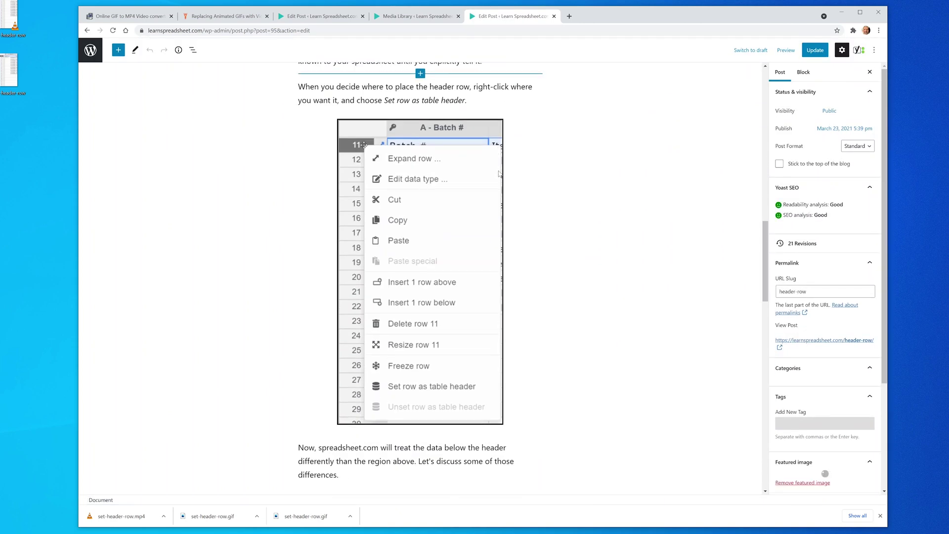
pyautogui.click(480, 311)
pyautogui.scroll(3, 420, 296)
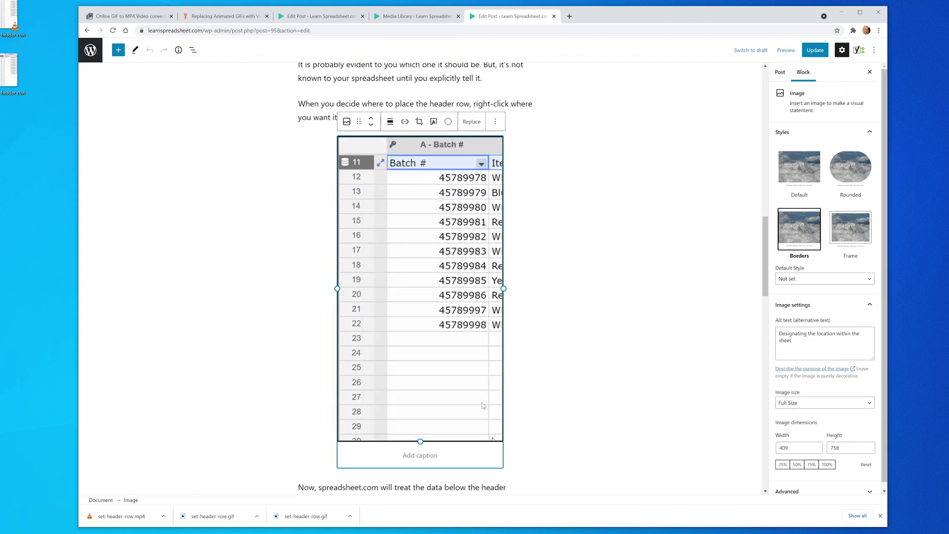
# Insert an empty Video block below the GIF image block.
pyautogui.click(363, 487)
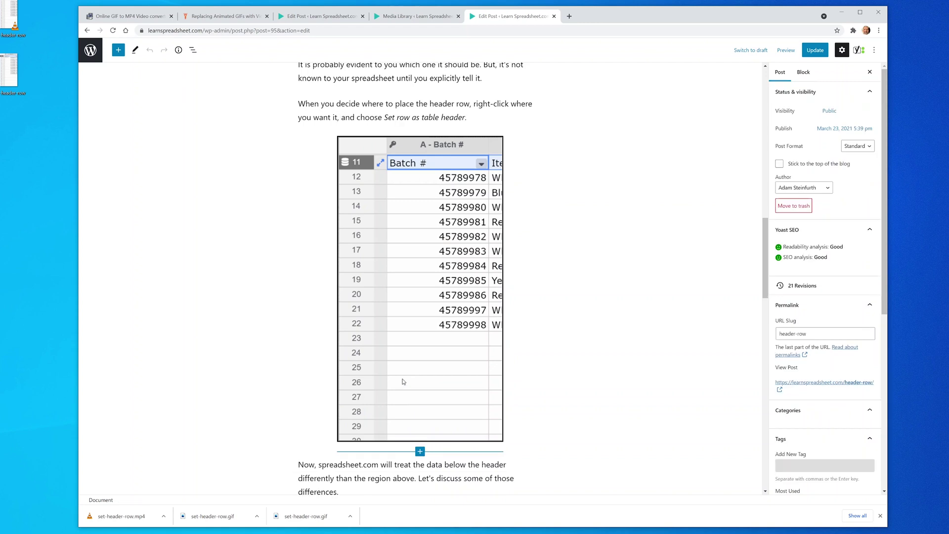
pyautogui.click(452, 413)
pyautogui.click(421, 452)
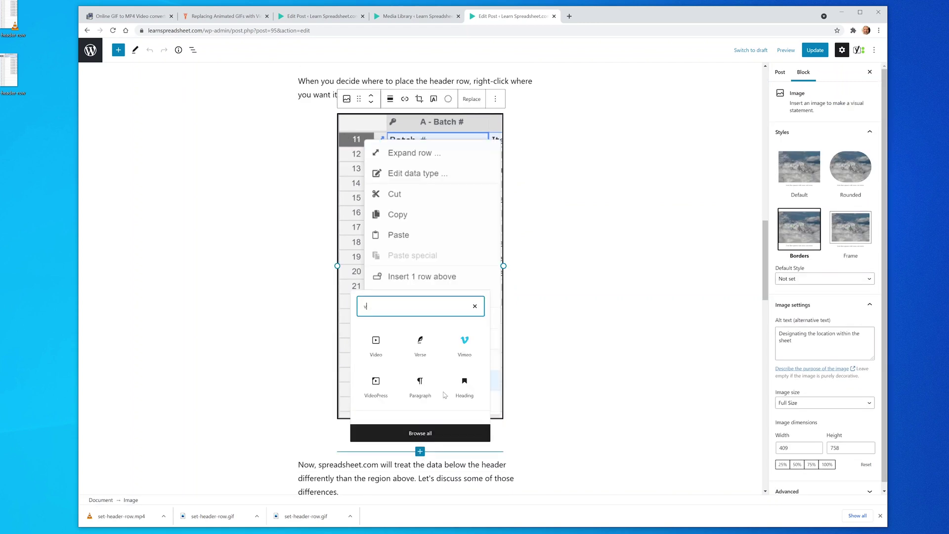
pyautogui.write('vido')
pyautogui.press('BackSpace')
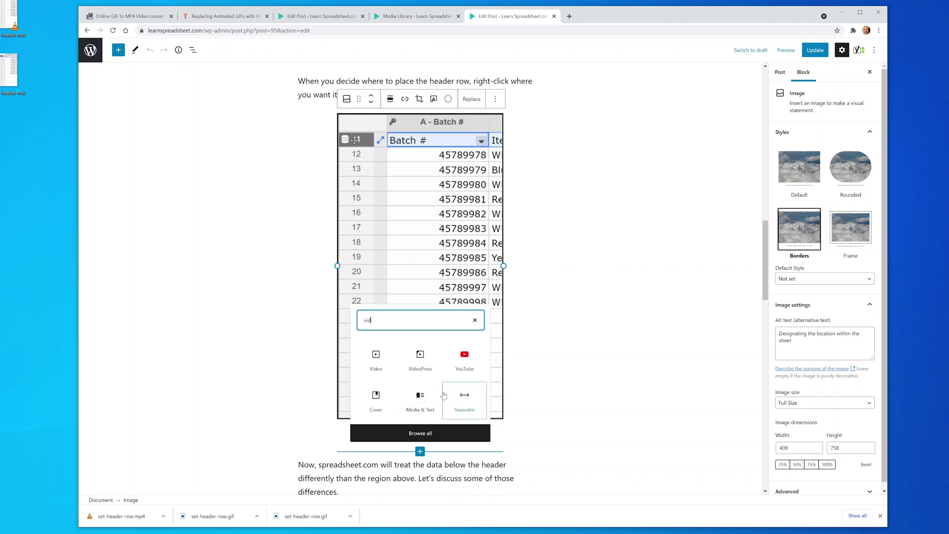
pyautogui.click(377, 357)
# Upload set-header-row.mp4 into the new Video block.
pyautogui.scroll(-1, 382, 356)
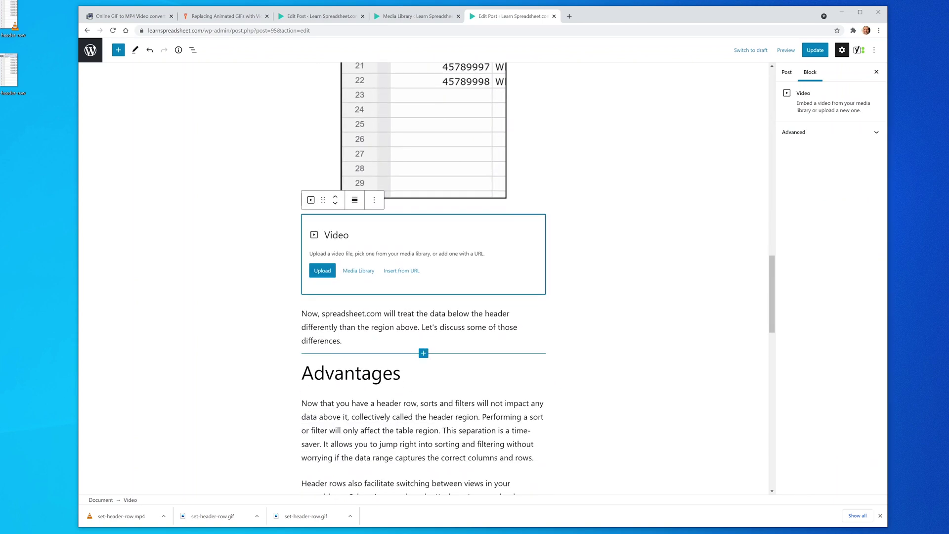
pyautogui.click(322, 271)
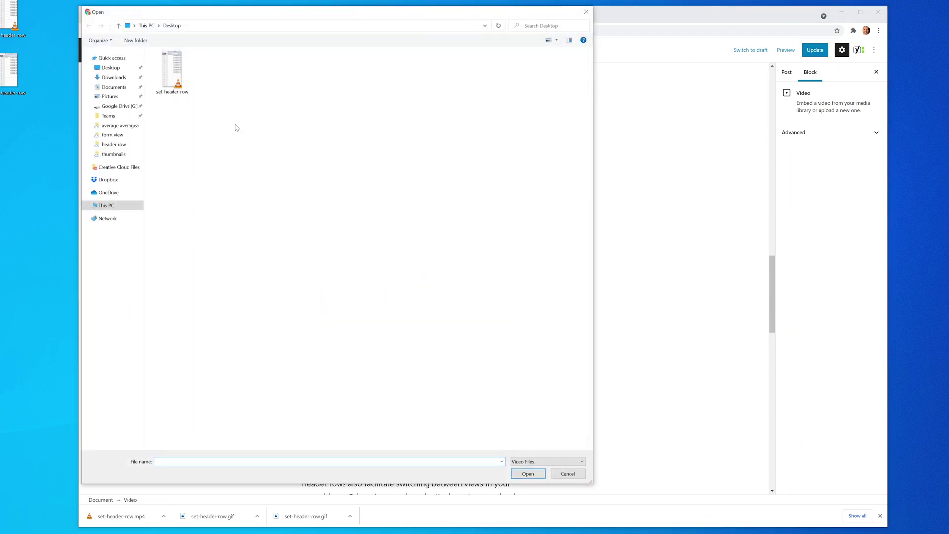
pyautogui.click(179, 76)
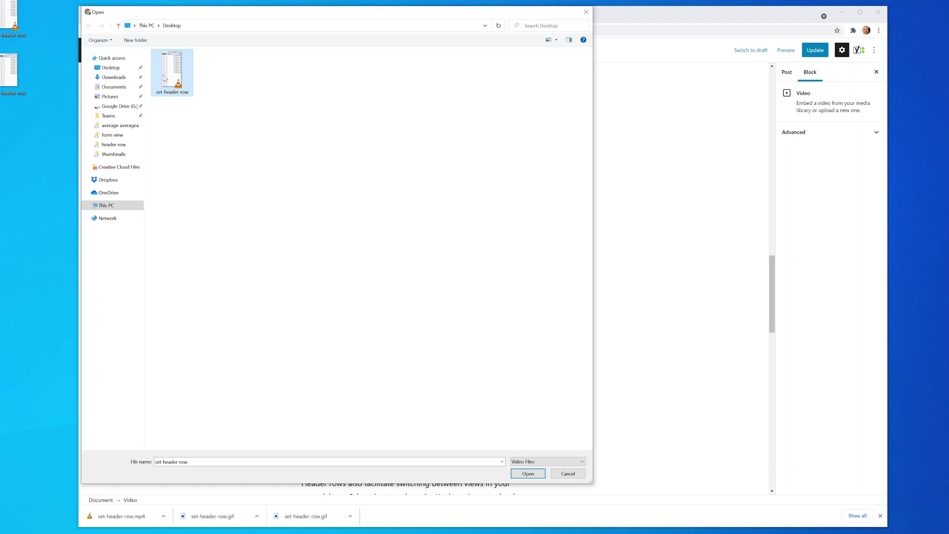
pyautogui.click(528, 475)
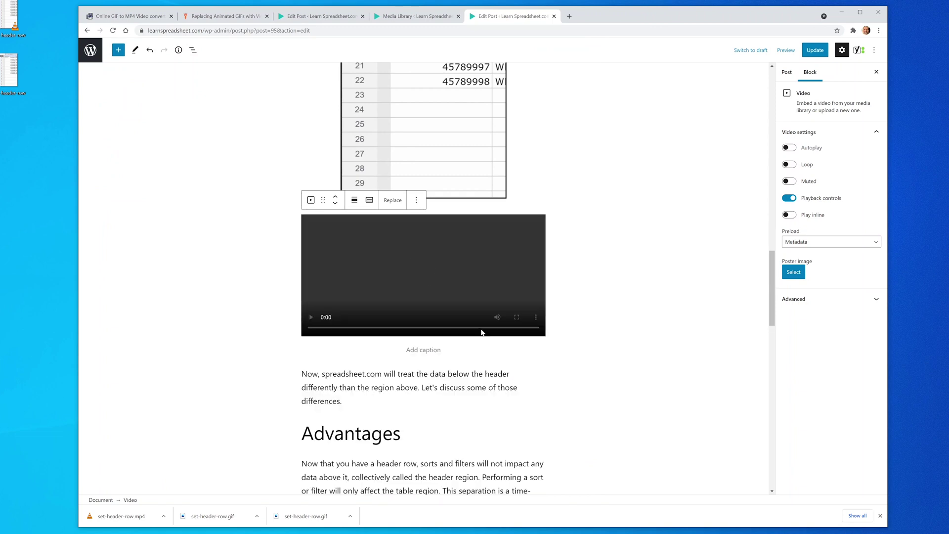
# Turn on Autoplay, Loop and Muted, turn off Playback controls, and set Preload to None.
pyautogui.scroll(-2, 440, 233)
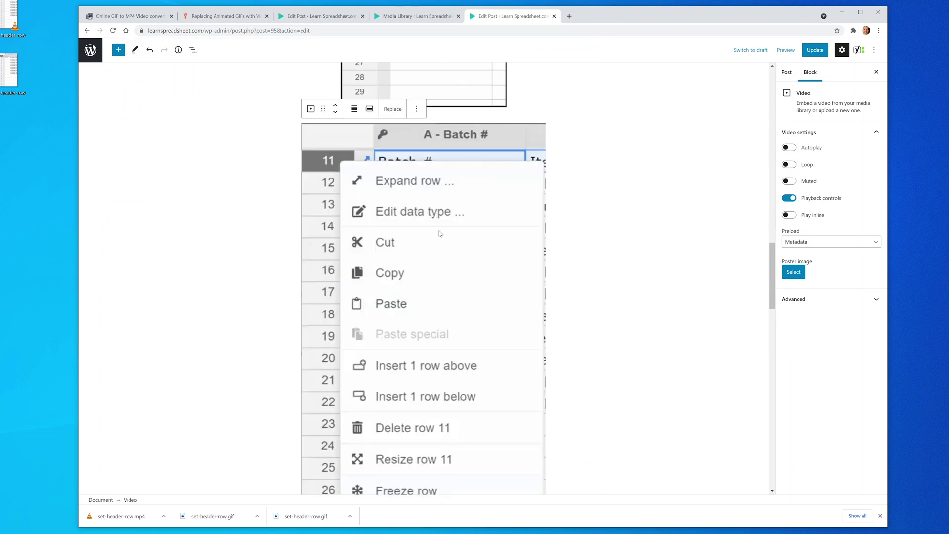
pyautogui.click(795, 150)
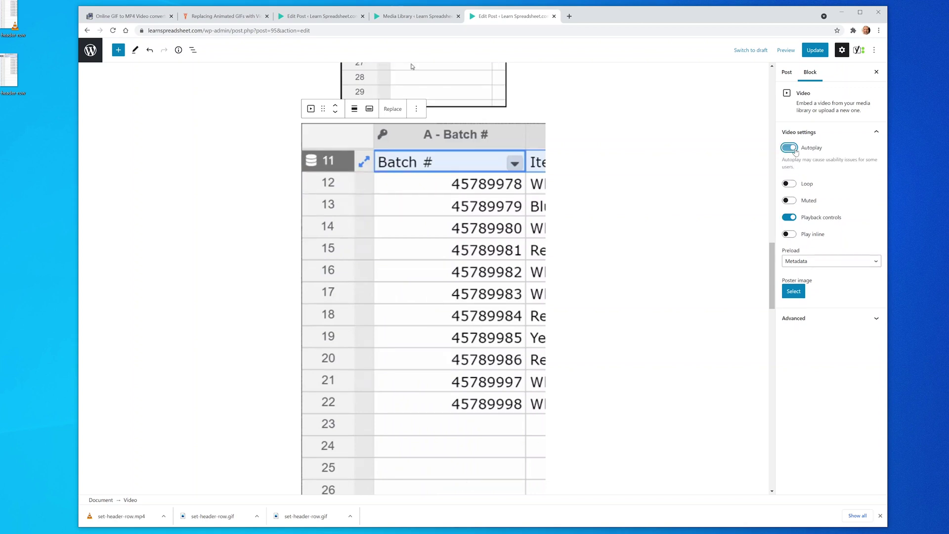
pyautogui.click(795, 185)
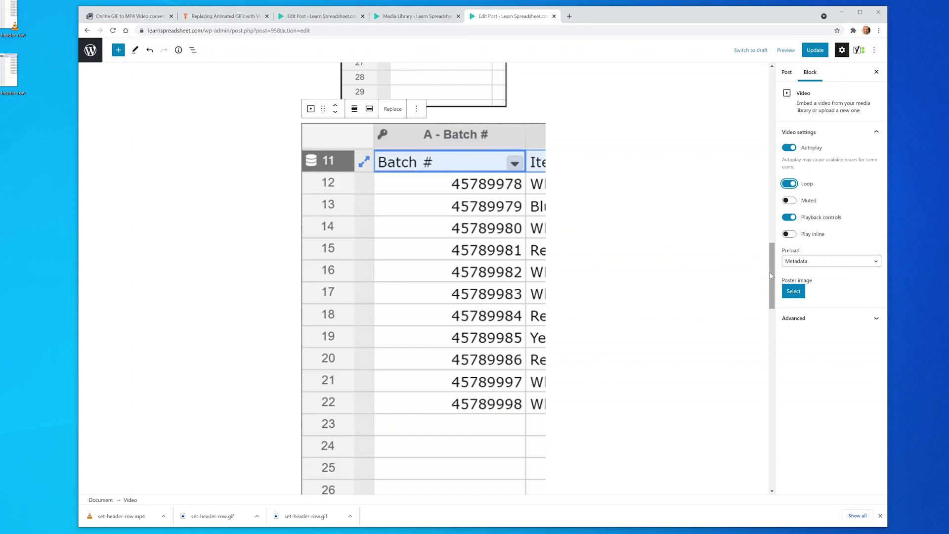
pyautogui.moveTo(773, 277); pyautogui.dragTo(779, 306)
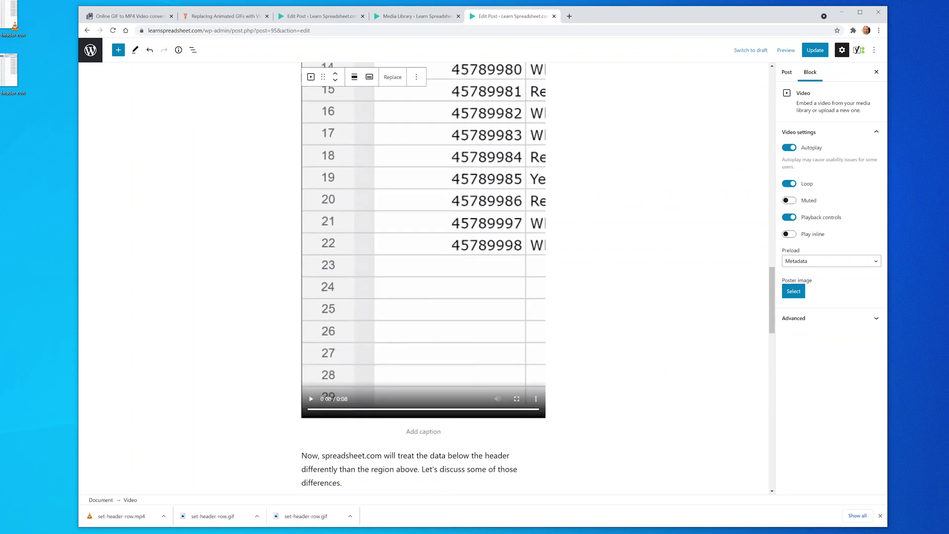
pyautogui.click(790, 218)
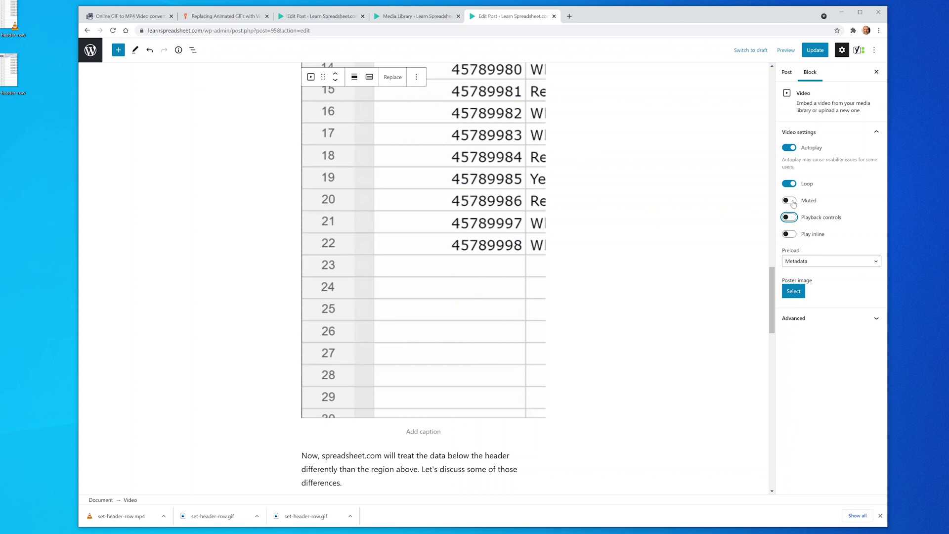
pyautogui.click(793, 204)
pyautogui.click(797, 261)
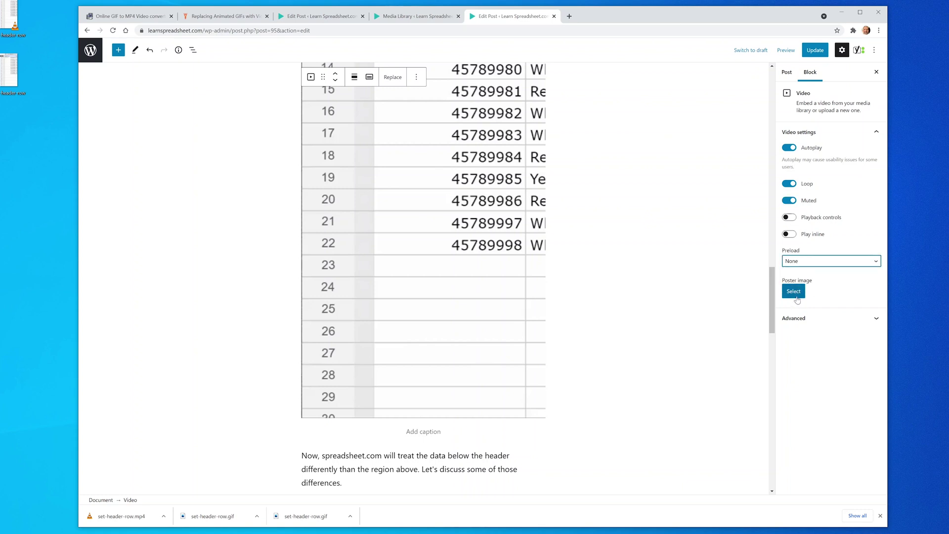